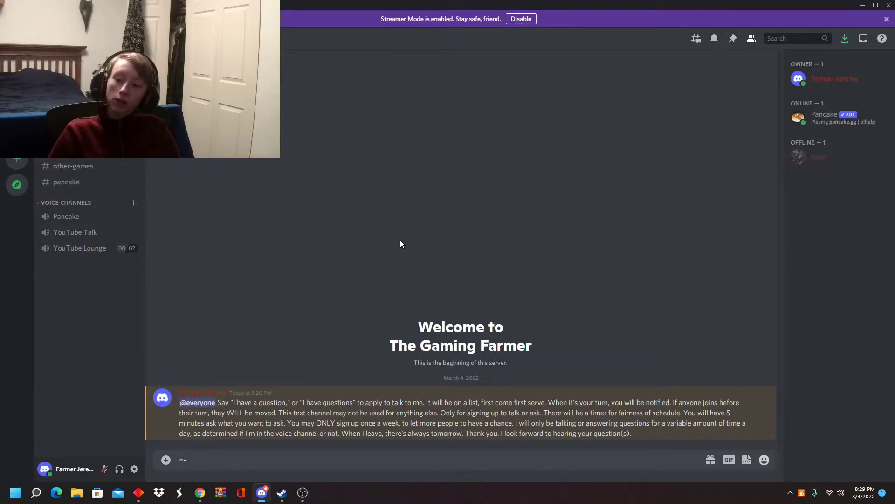
{"action": "type", "text": "-"}
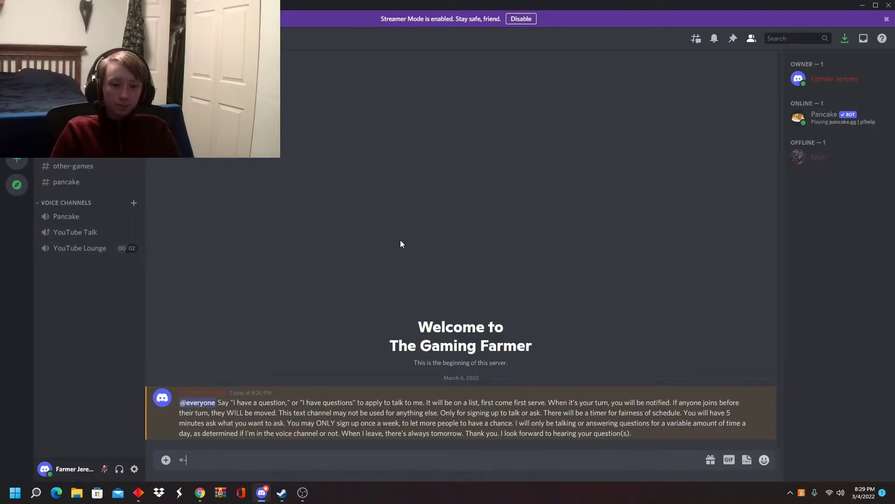
Delete the stray '=-' draft text from the #general message box without sending it.
{"action": "key", "text": "BackSpace"}
{"action": "key", "text": "BackSpace"}
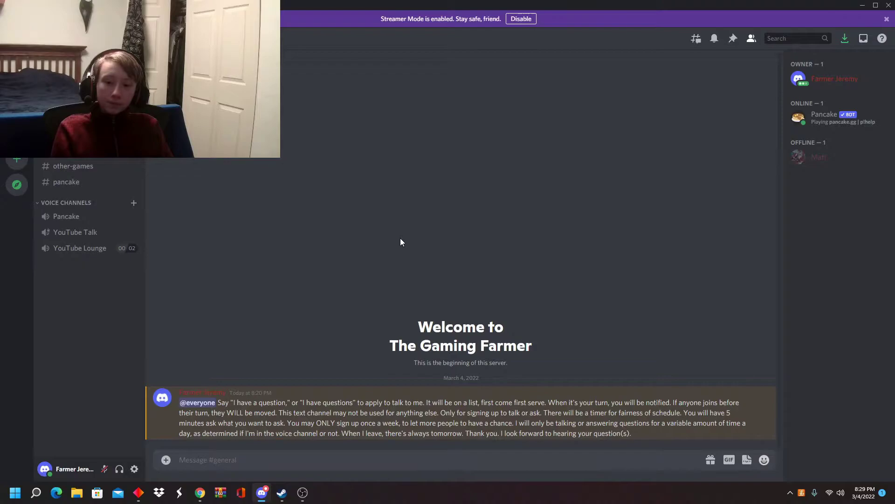